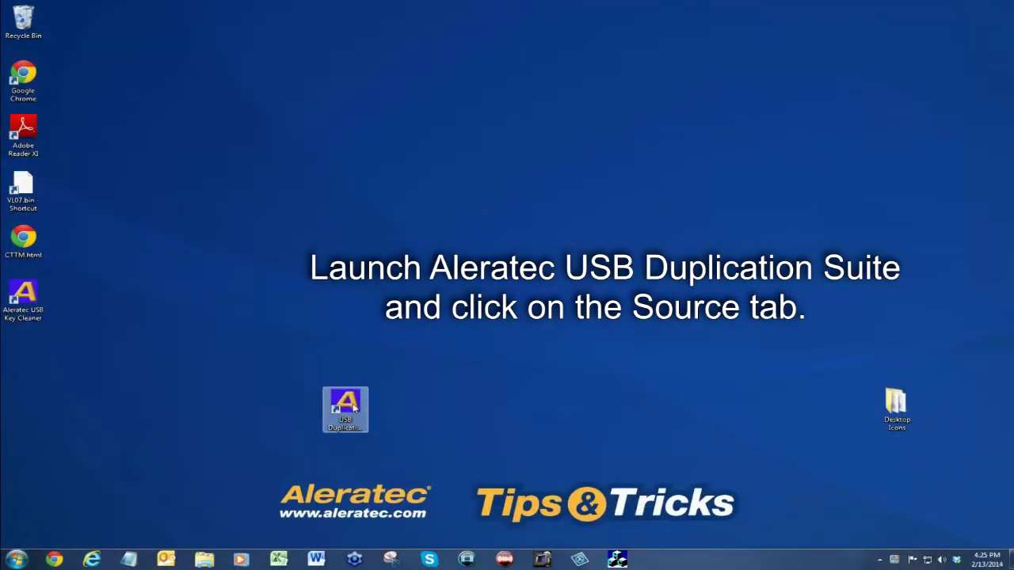
Launch USB Duplication Suite and add the seven call-log files 02_03_2014.txt through 02_13_2014.txt from 02 Feb 2014.
{"action": "left_click", "coordinate": [354, 406]}
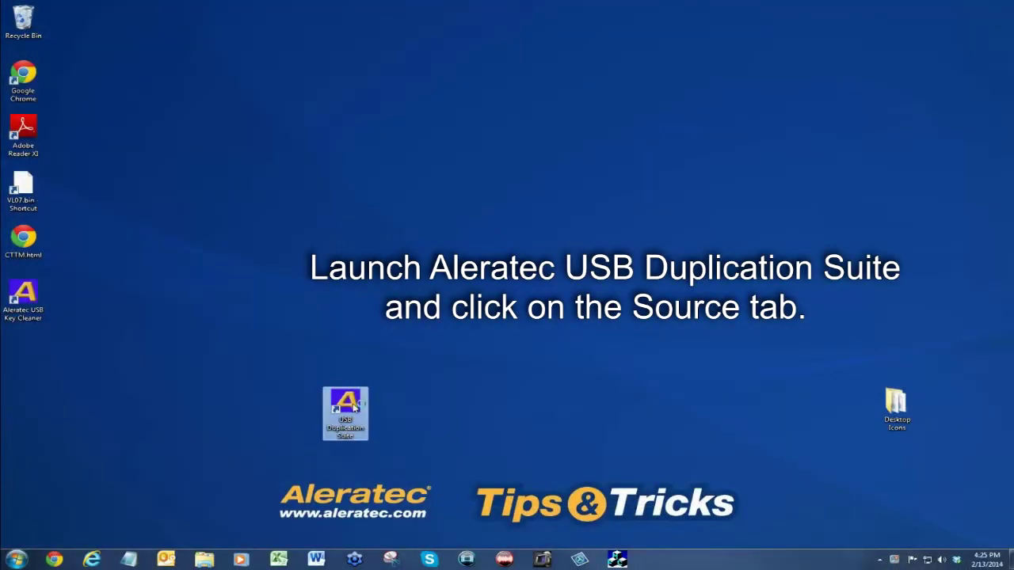
{"action": "double_click", "coordinate": [354, 406]}
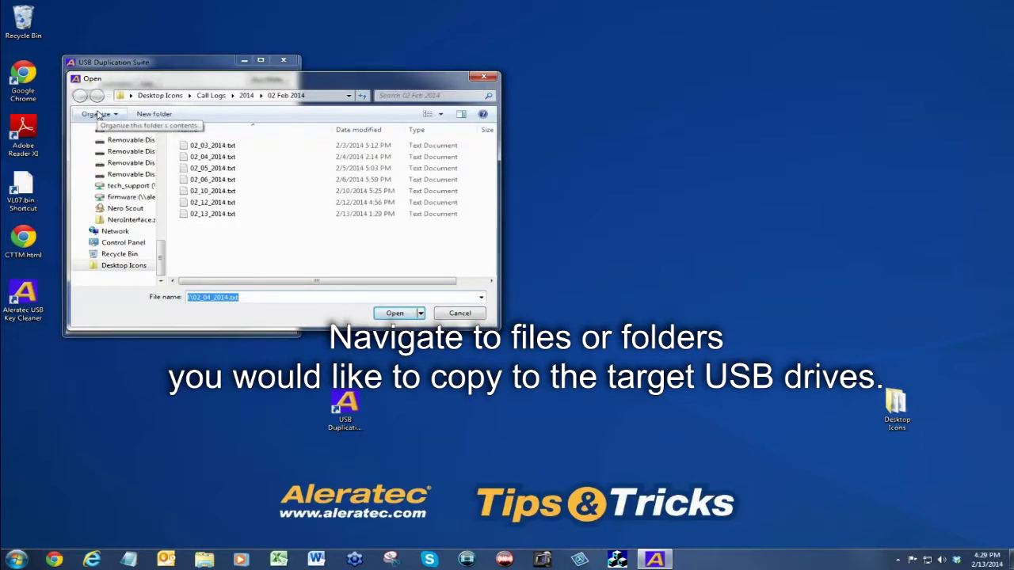
{"action": "left_click", "coordinate": [208, 147]}
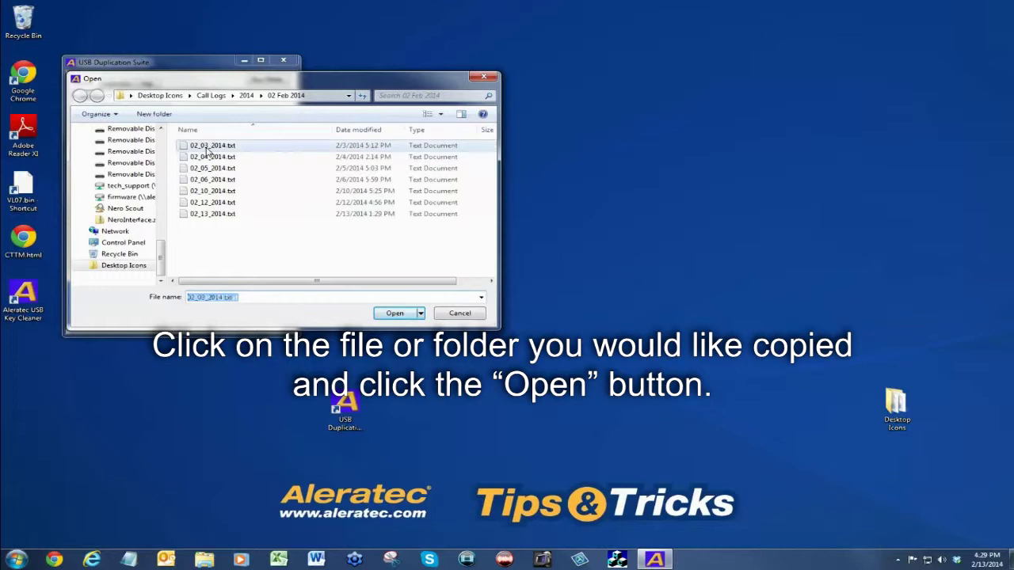
{"action": "left_click", "coordinate": [205, 160], "text": "ctrl"}
{"action": "left_click", "coordinate": [204, 169], "text": "ctrl"}
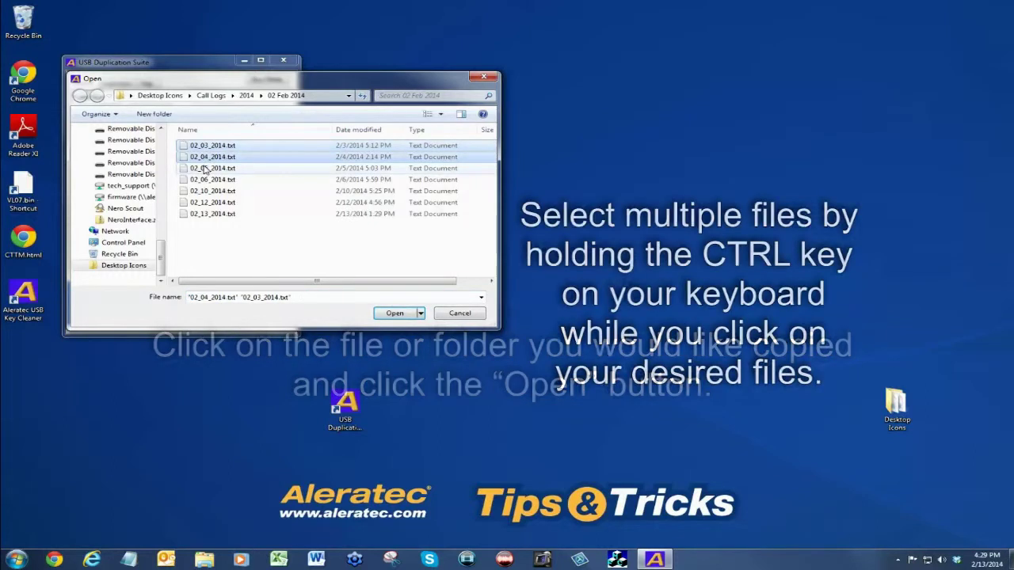
{"action": "left_click", "coordinate": [205, 180], "text": "ctrl"}
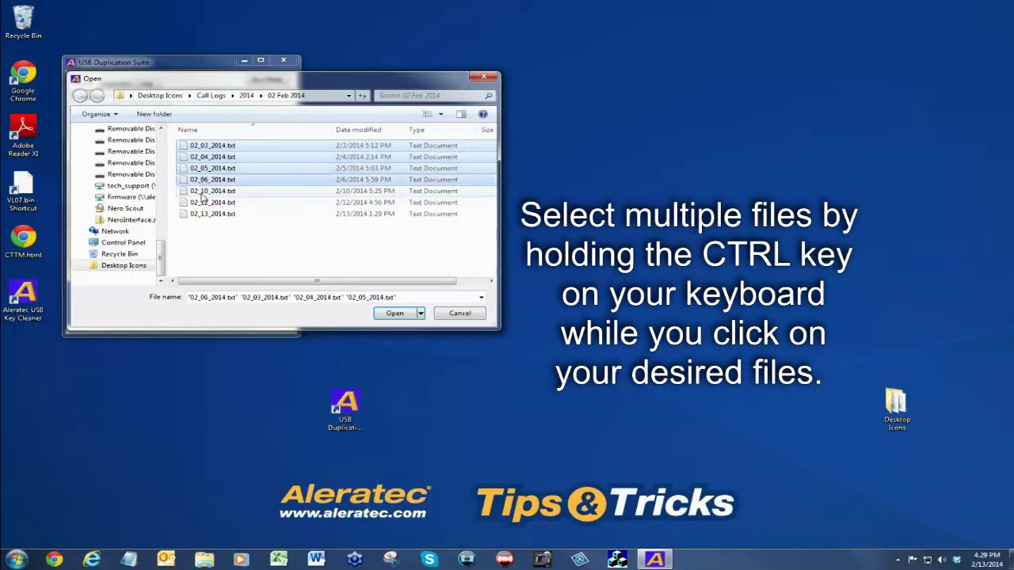
{"action": "left_click", "coordinate": [205, 192], "text": "ctrl"}
{"action": "left_click", "coordinate": [203, 204], "text": "ctrl"}
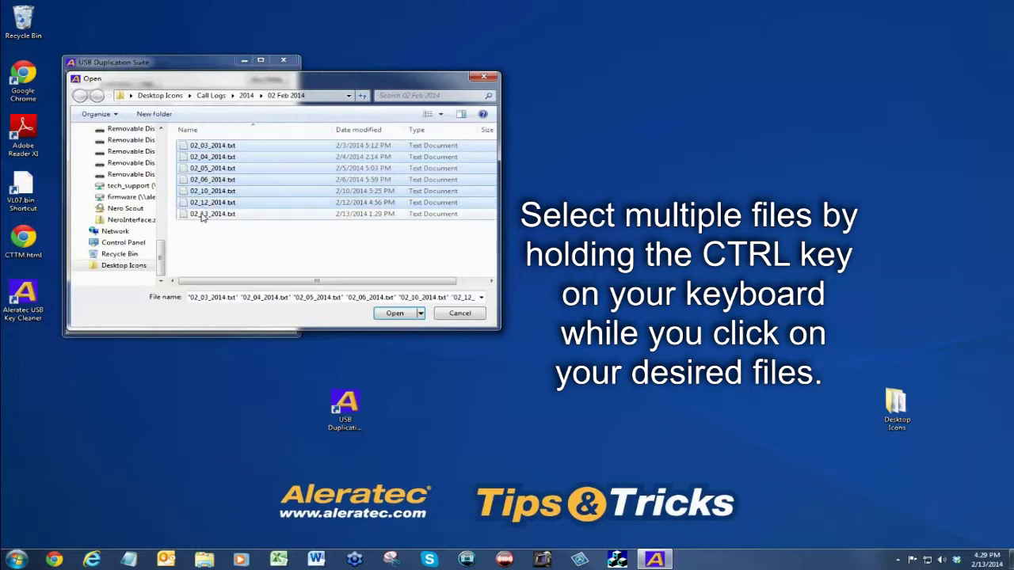
{"action": "left_click", "coordinate": [202, 214], "text": "ctrl"}
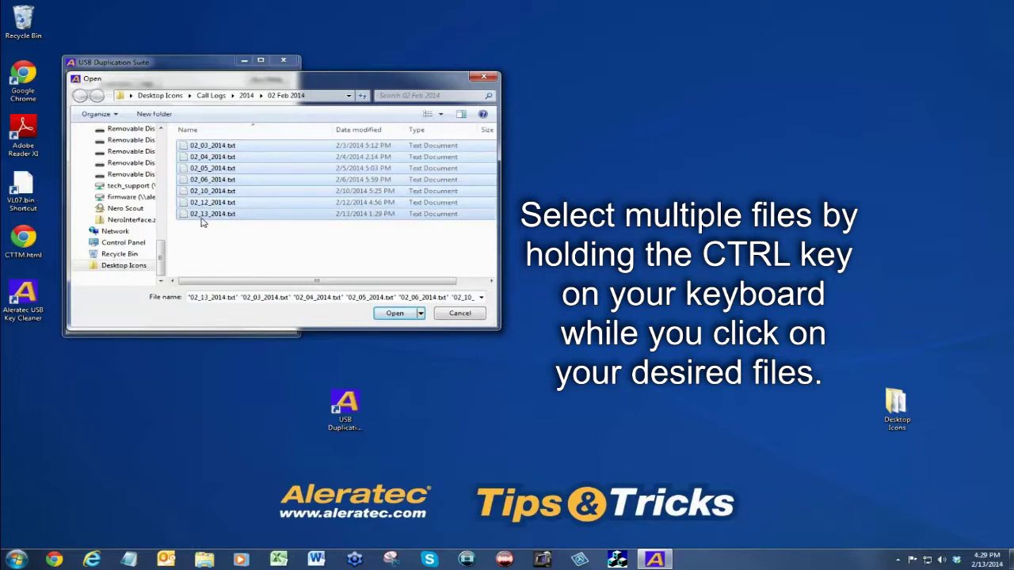
{"action": "left_click", "coordinate": [392, 316]}
{"action": "left_click", "coordinate": [147, 111]}
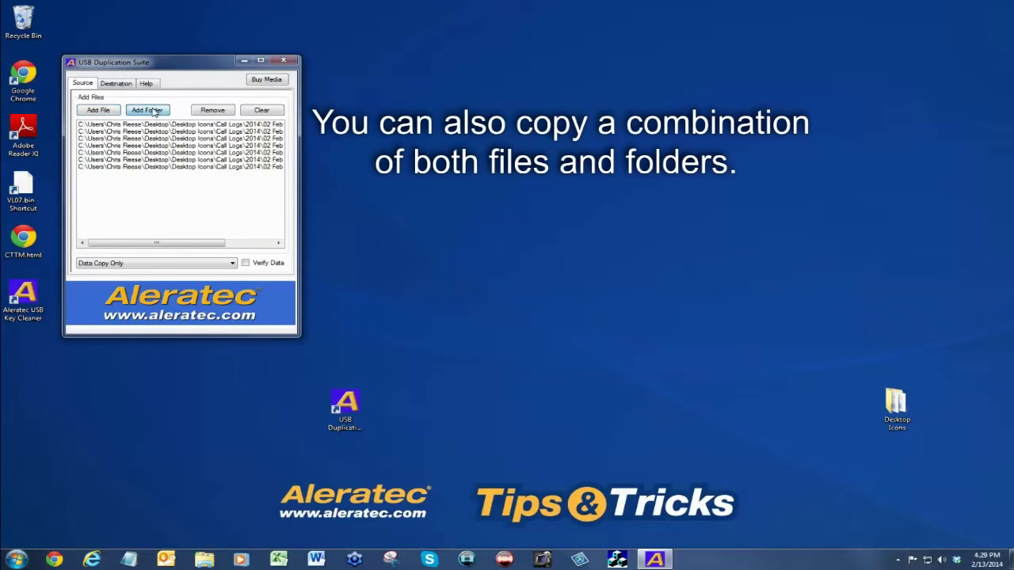
{"action": "double_click", "coordinate": [467, 341]}
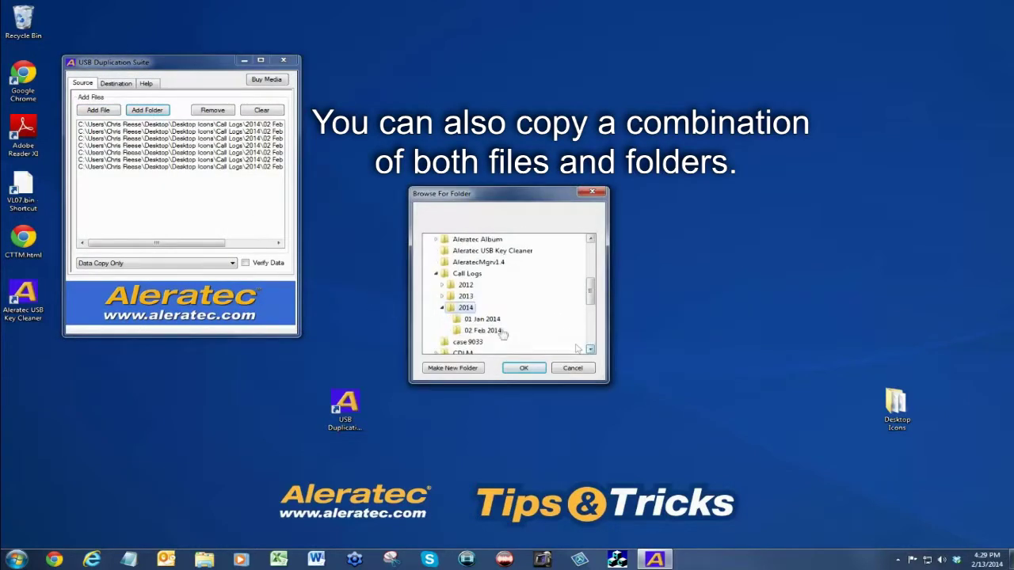
{"action": "left_click", "coordinate": [481, 318]}
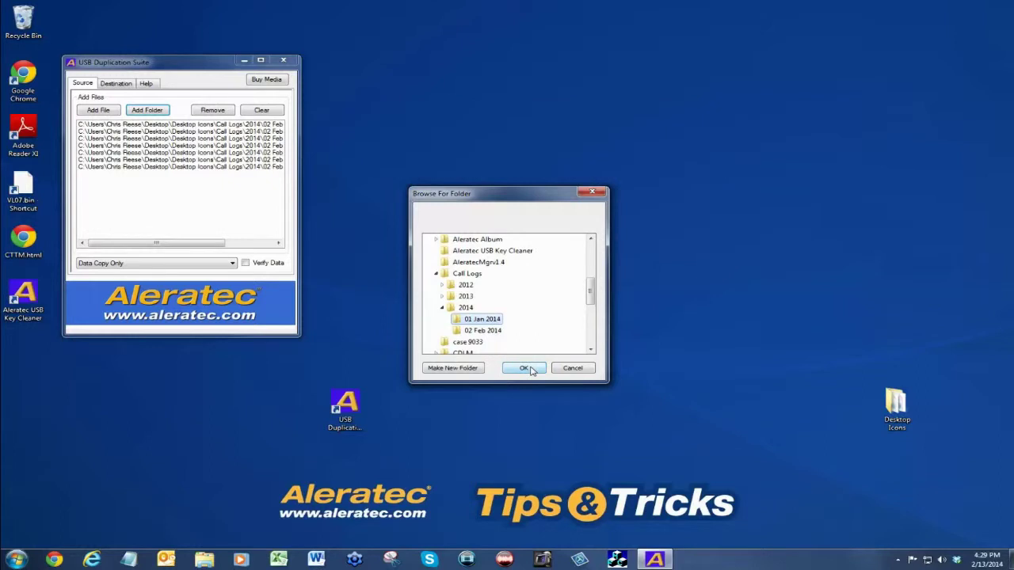
{"action": "left_click", "coordinate": [525, 368]}
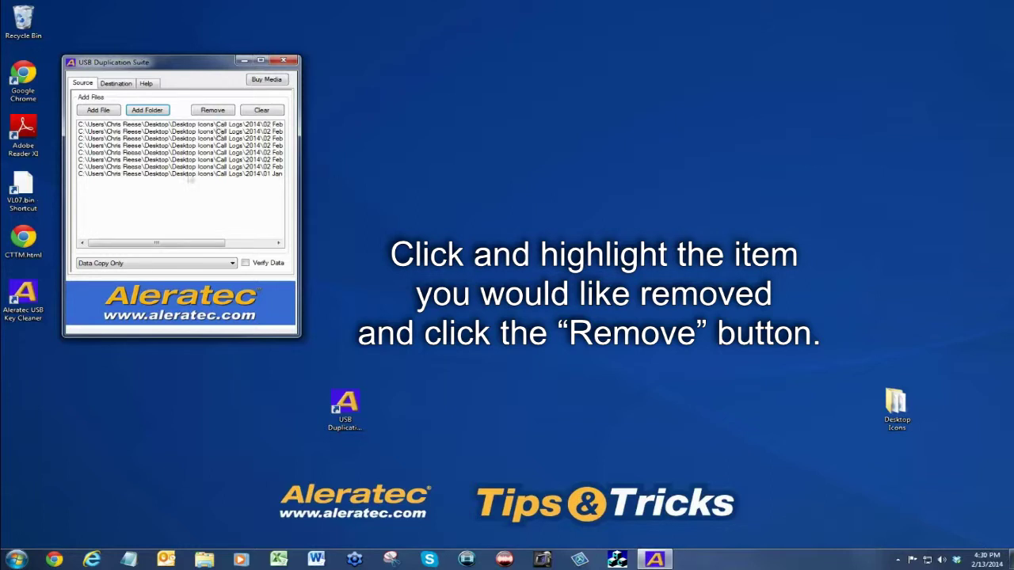
{"action": "left_click", "coordinate": [188, 174]}
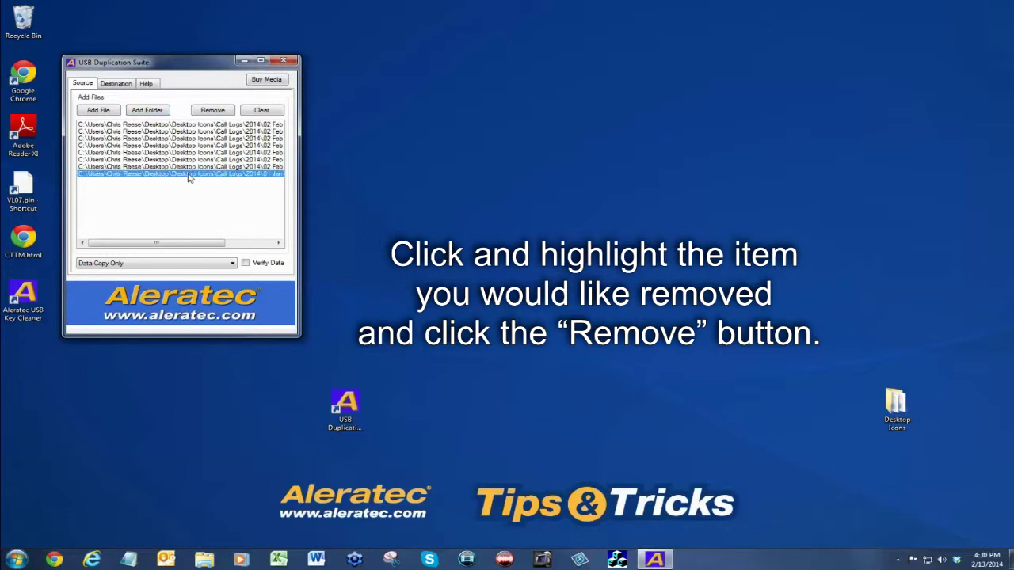
{"action": "left_click", "coordinate": [203, 117]}
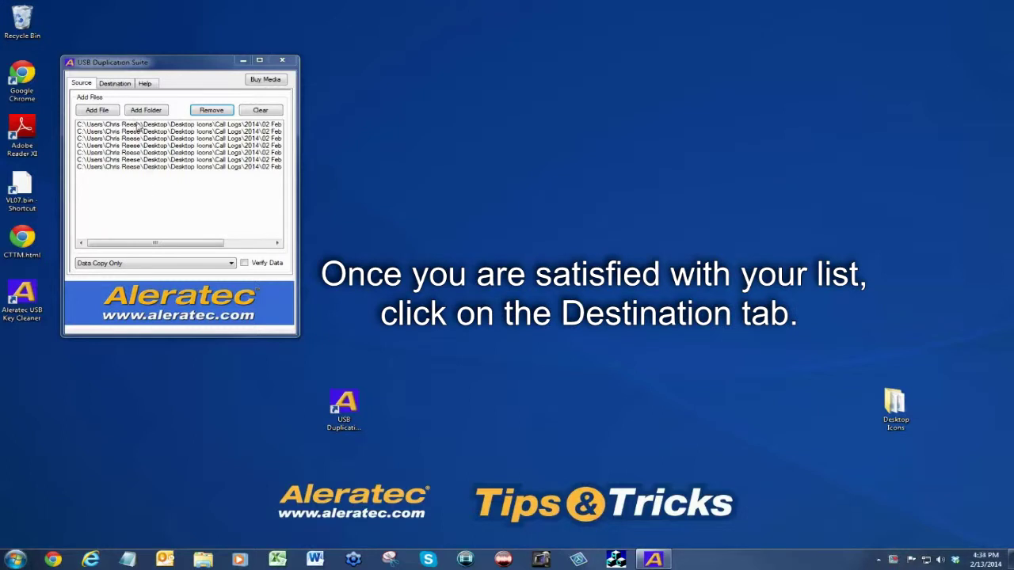
Refresh the destination drive list and tick drives G, H, I and J.
{"action": "left_click", "coordinate": [115, 84]}
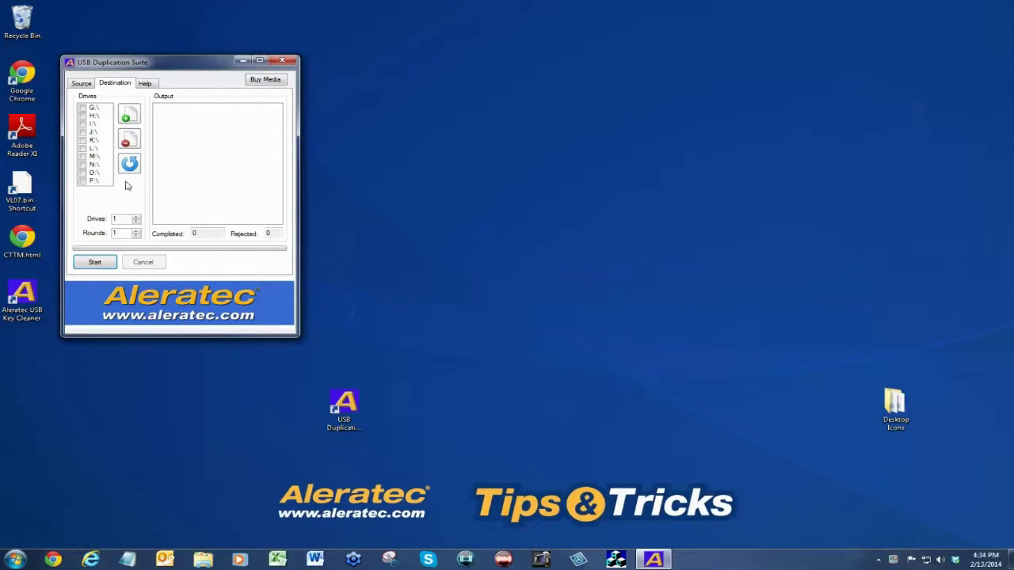
{"action": "left_click", "coordinate": [129, 164]}
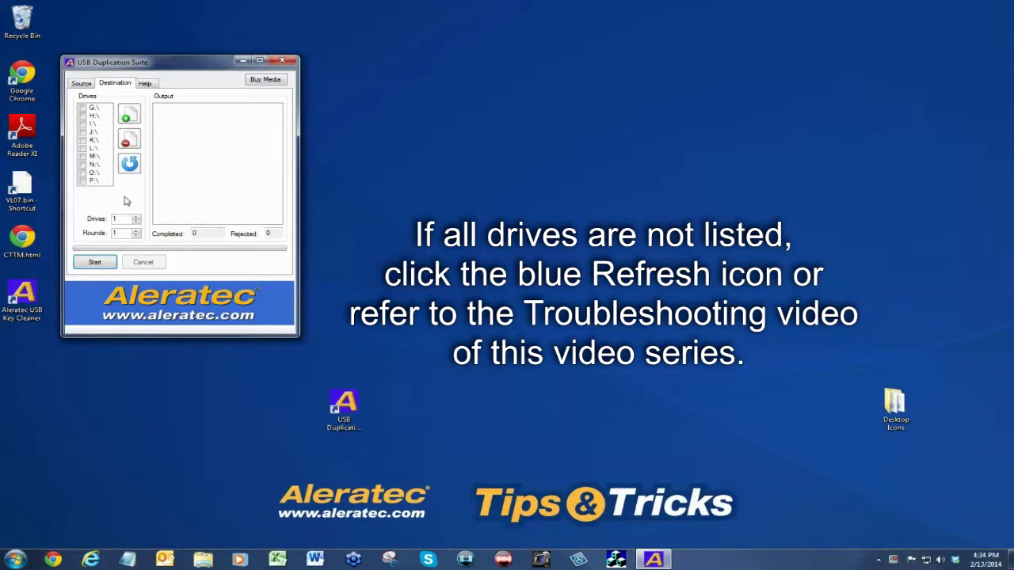
{"action": "left_click", "coordinate": [82, 107]}
{"action": "left_click", "coordinate": [82, 115]}
{"action": "left_click", "coordinate": [83, 124]}
{"action": "left_click", "coordinate": [82, 131]}
Tick drives K through P, then apply Select All so every drive is checked.
{"action": "left_click", "coordinate": [82, 140]}
{"action": "left_click", "coordinate": [83, 148]}
{"action": "left_click", "coordinate": [83, 156]}
{"action": "left_click", "coordinate": [82, 164]}
{"action": "left_click", "coordinate": [82, 172]}
{"action": "left_click", "coordinate": [83, 181]}
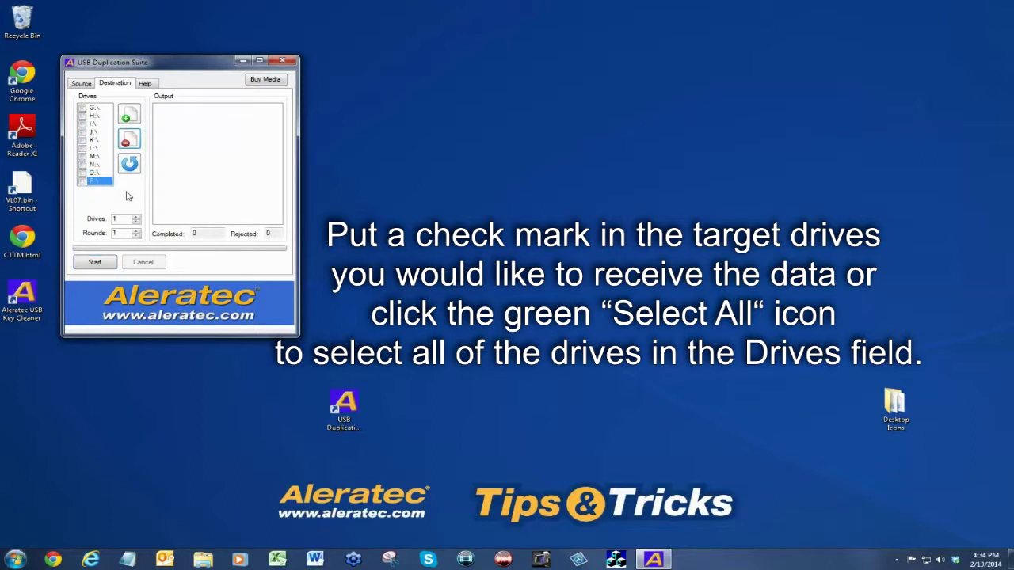
{"action": "left_click", "coordinate": [129, 118]}
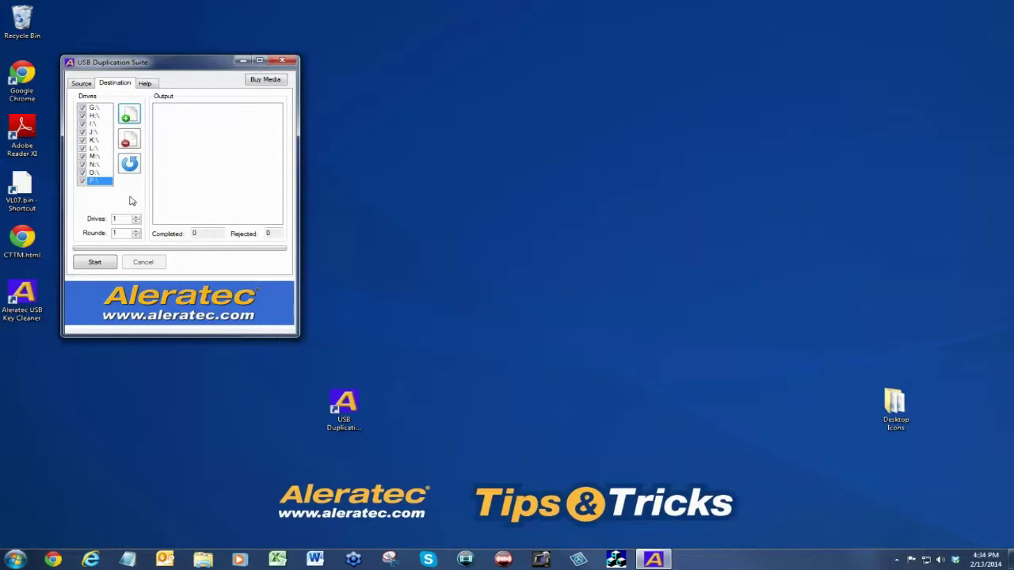
{"action": "left_click", "coordinate": [81, 84]}
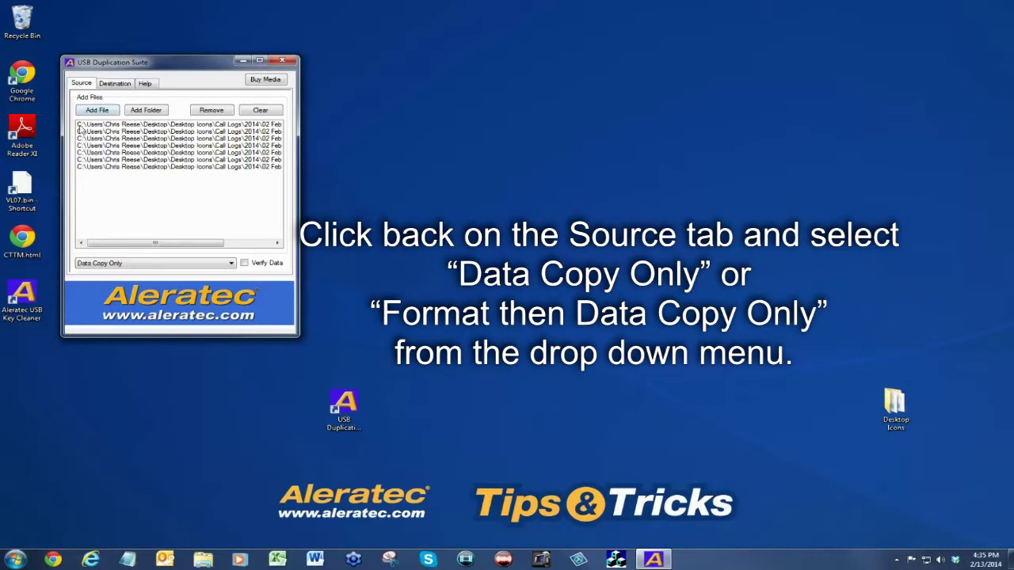
{"action": "left_click", "coordinate": [230, 263]}
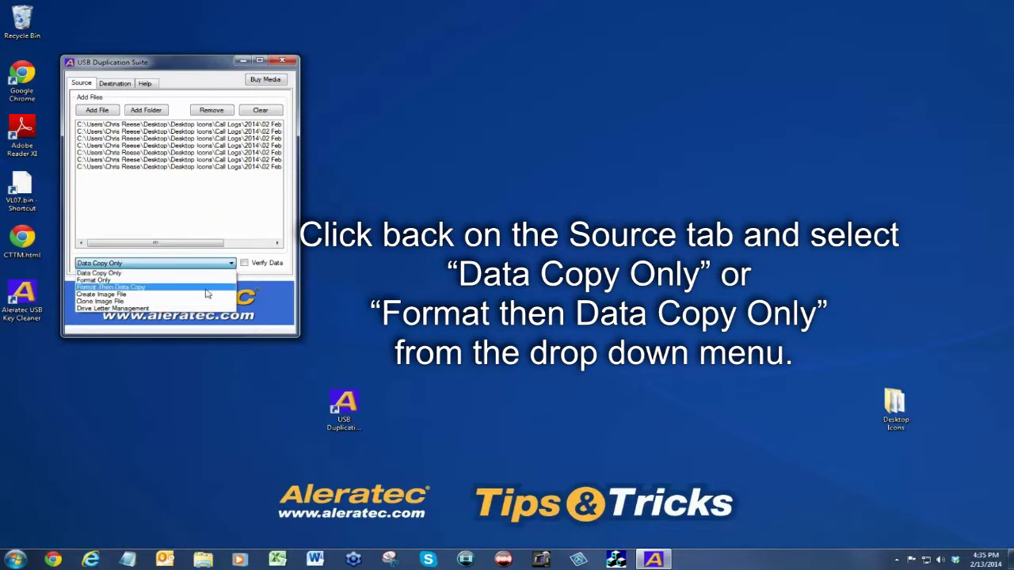
{"action": "left_click", "coordinate": [230, 263]}
{"action": "left_click", "coordinate": [231, 263]}
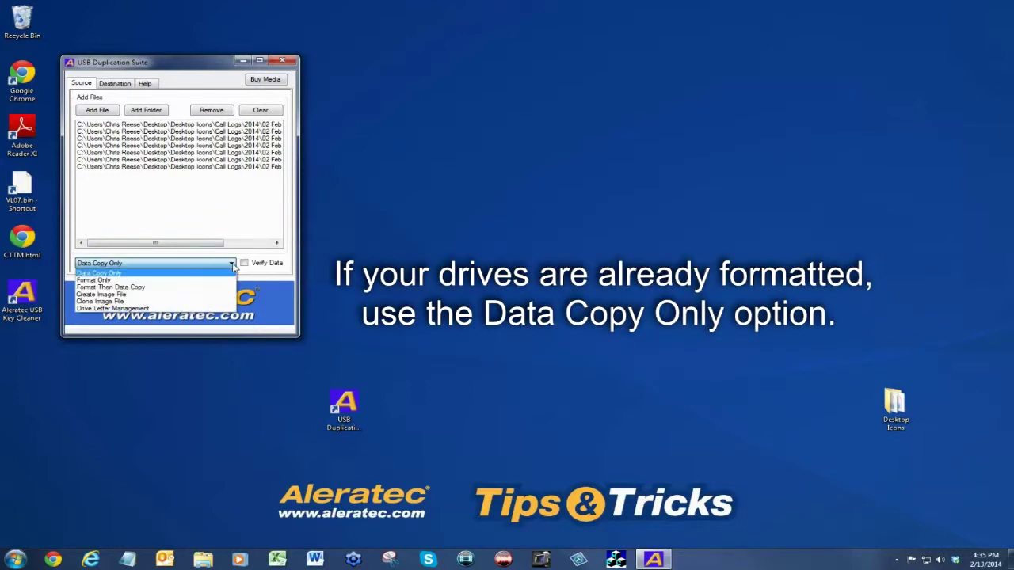
{"action": "left_click", "coordinate": [183, 274]}
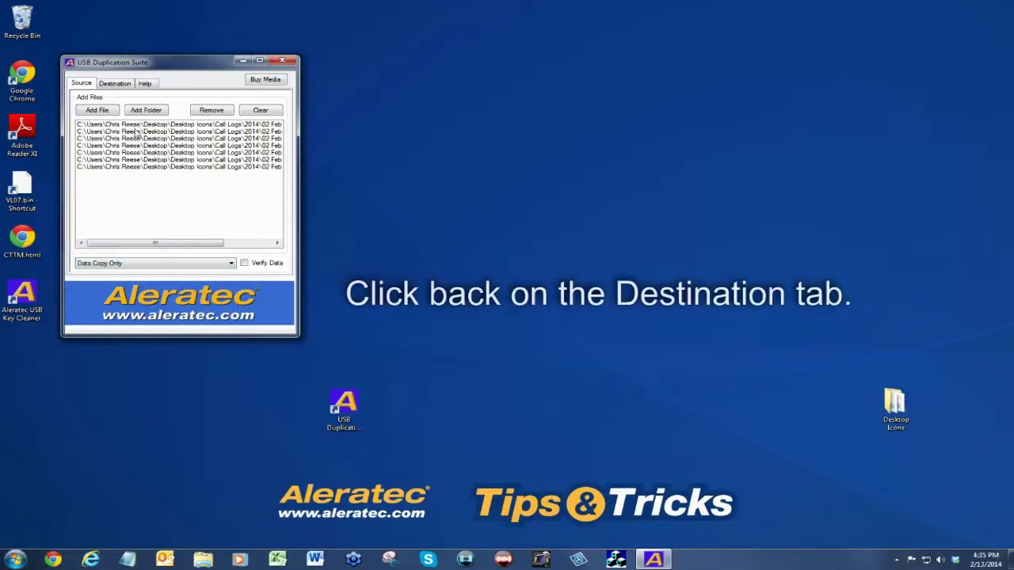
{"action": "left_click", "coordinate": [122, 86]}
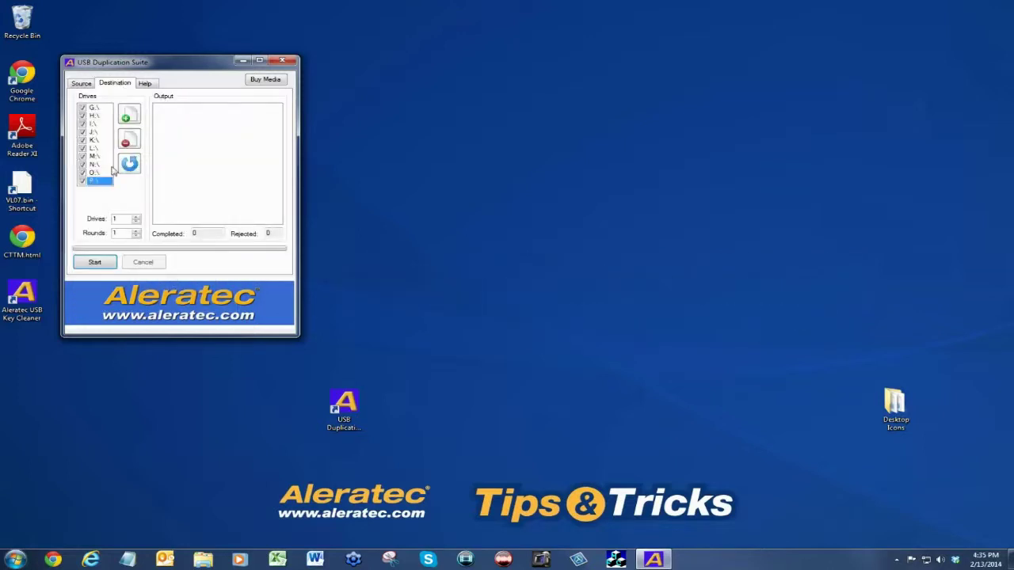
{"action": "left_click", "coordinate": [96, 262]}
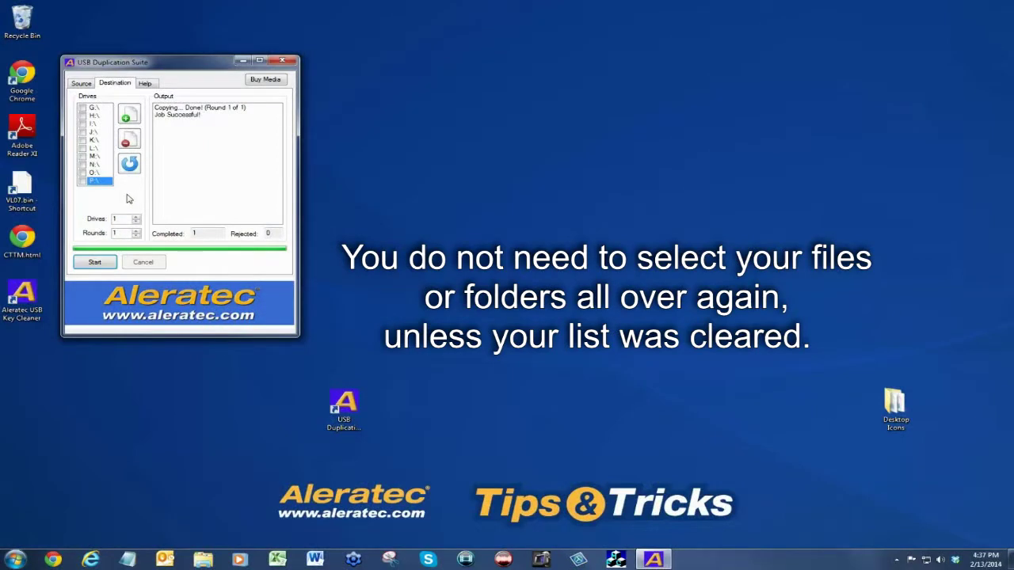
Check all the new drives and start the copy for the next round.
{"action": "left_click", "coordinate": [134, 117]}
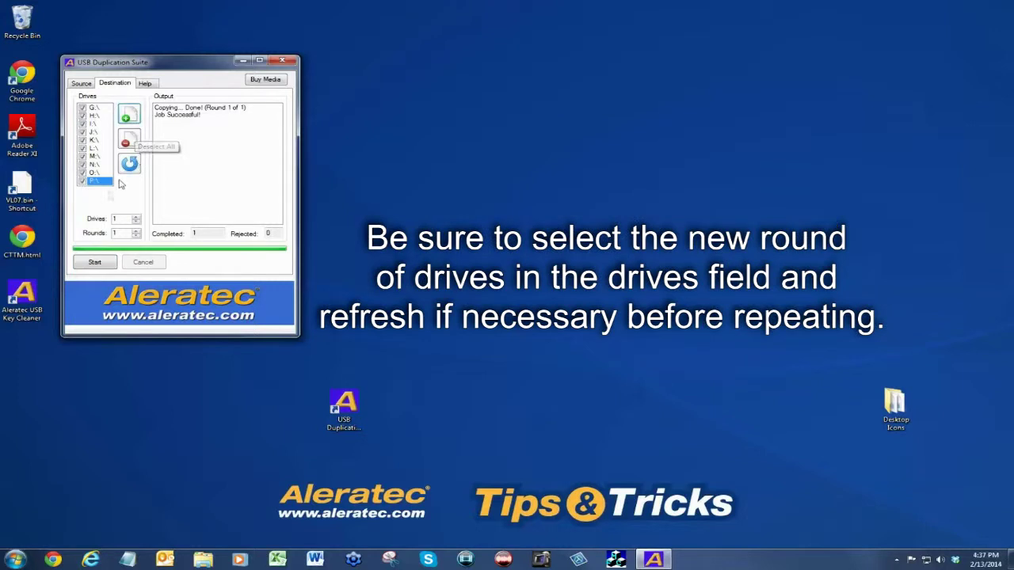
{"action": "left_click", "coordinate": [95, 264]}
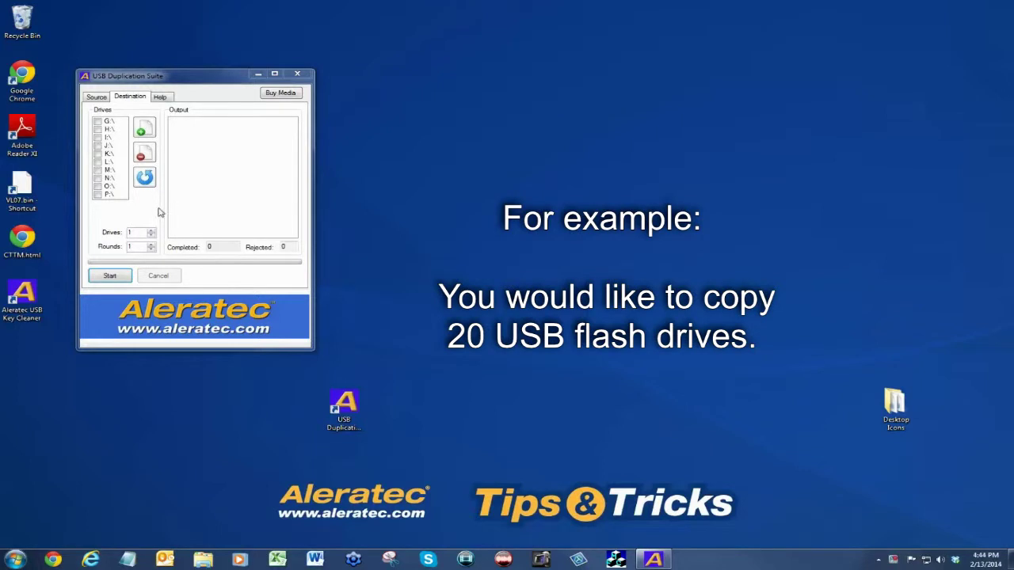
Set the job to 10 drives and 2 rounds.
{"action": "left_click", "coordinate": [133, 233]}
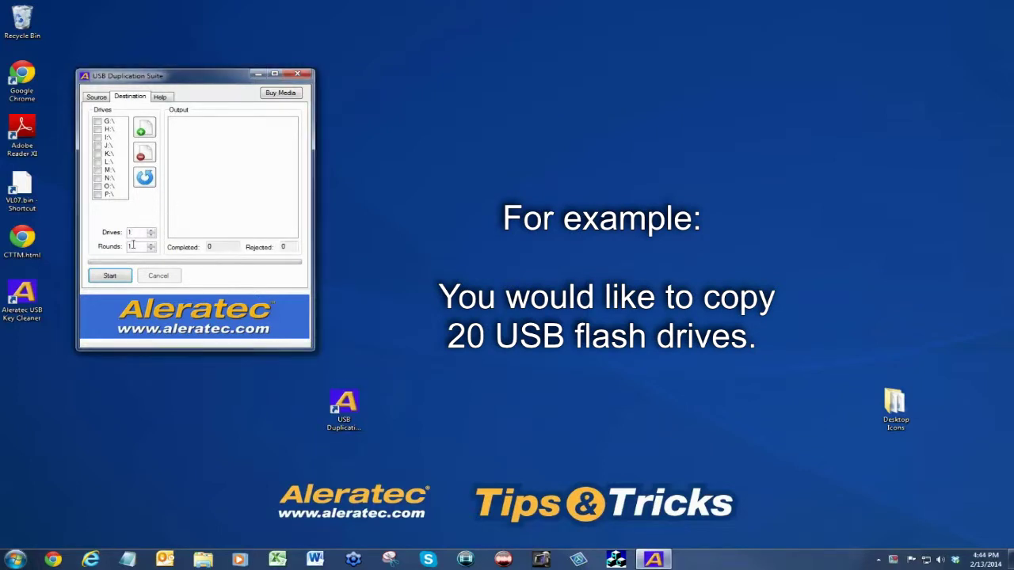
{"action": "type", "text": "0"}
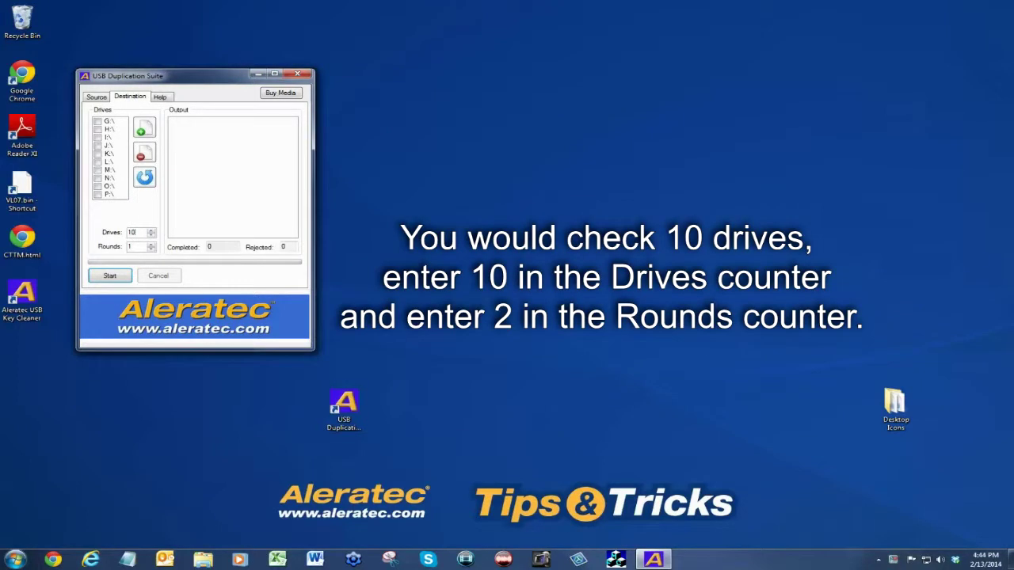
{"action": "left_click", "coordinate": [151, 245]}
Check all ten drives, start the two-round copy, and continue round 2 with swapped drives.
{"action": "left_click", "coordinate": [145, 128]}
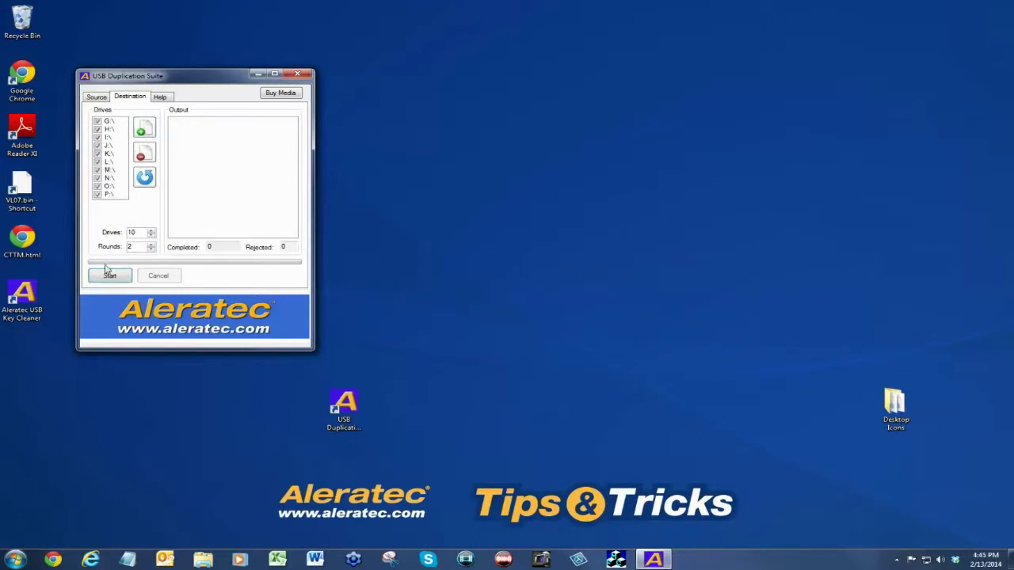
{"action": "left_click", "coordinate": [109, 277]}
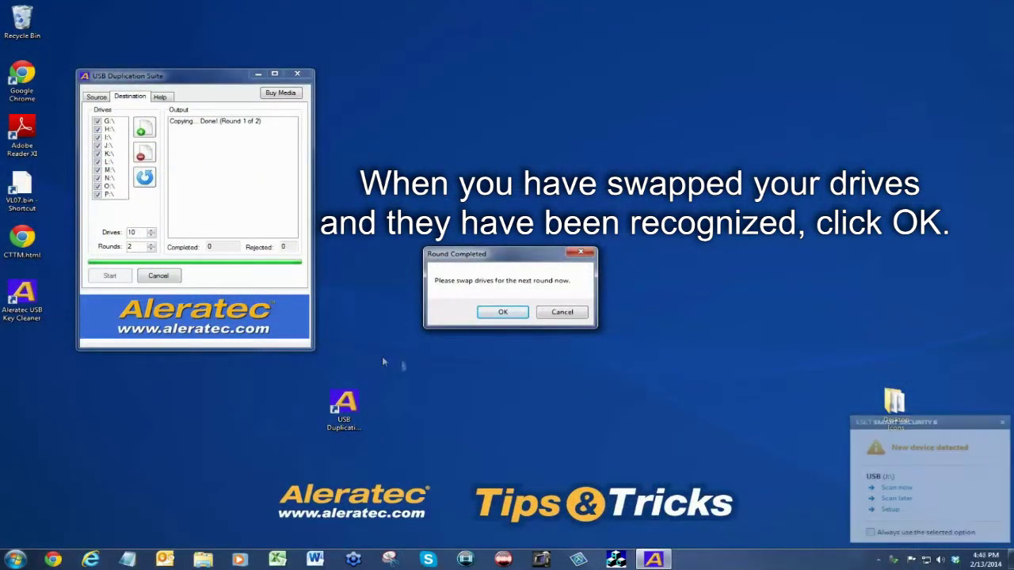
{"action": "left_click", "coordinate": [499, 312]}
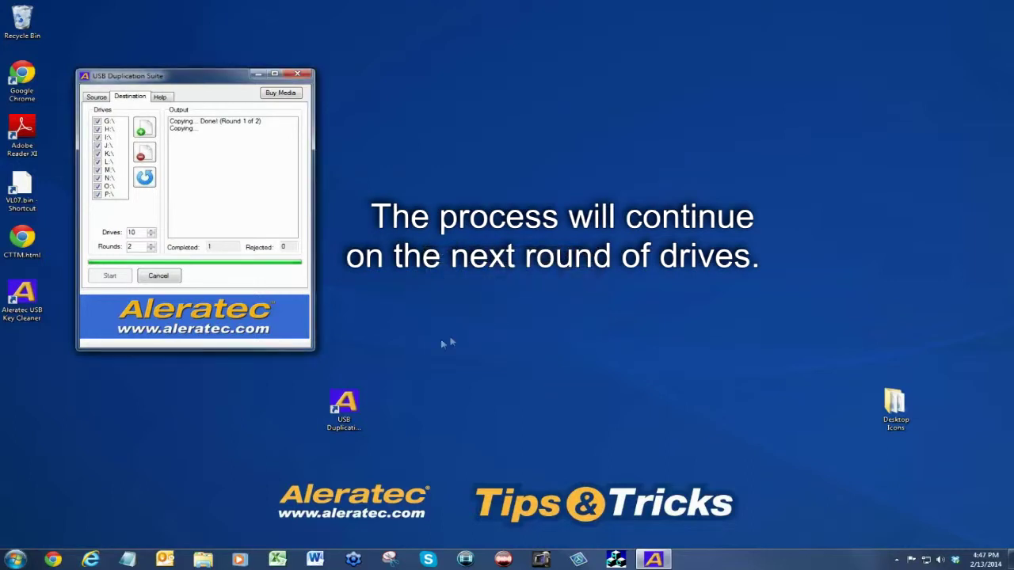